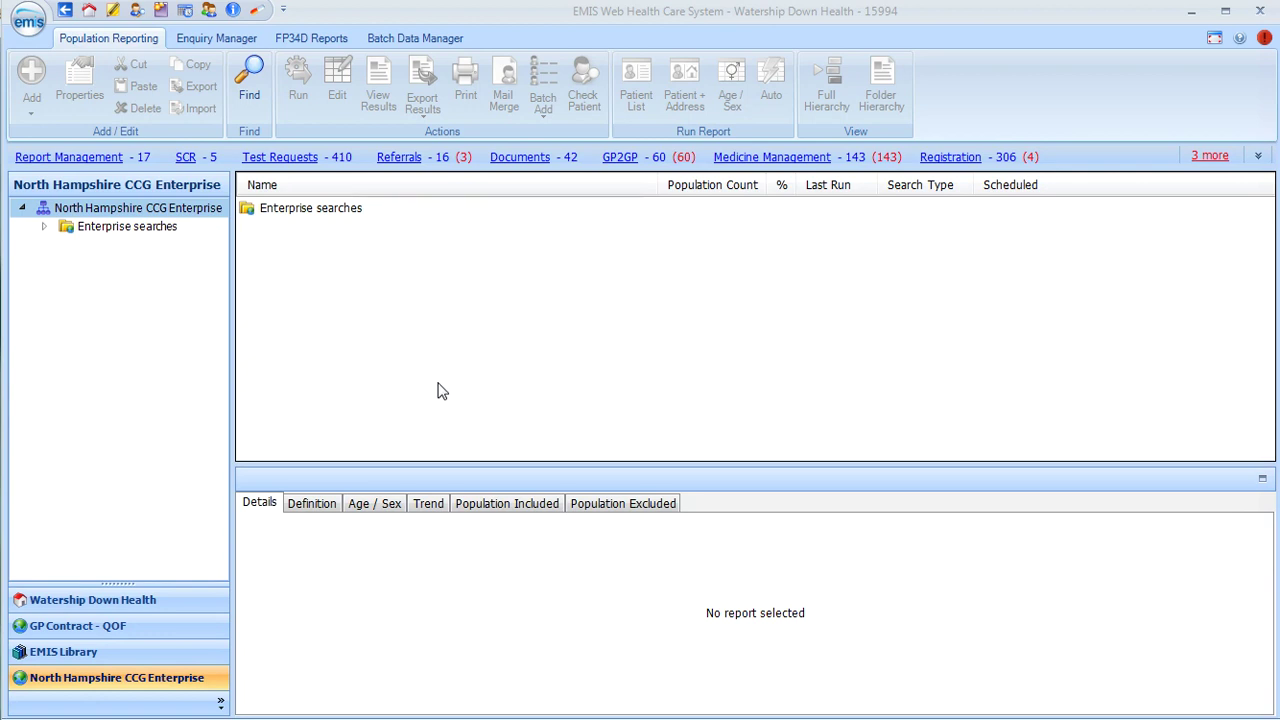
# Open the Population Reporting module from the reporting modules.
pyautogui.click(31, 23)
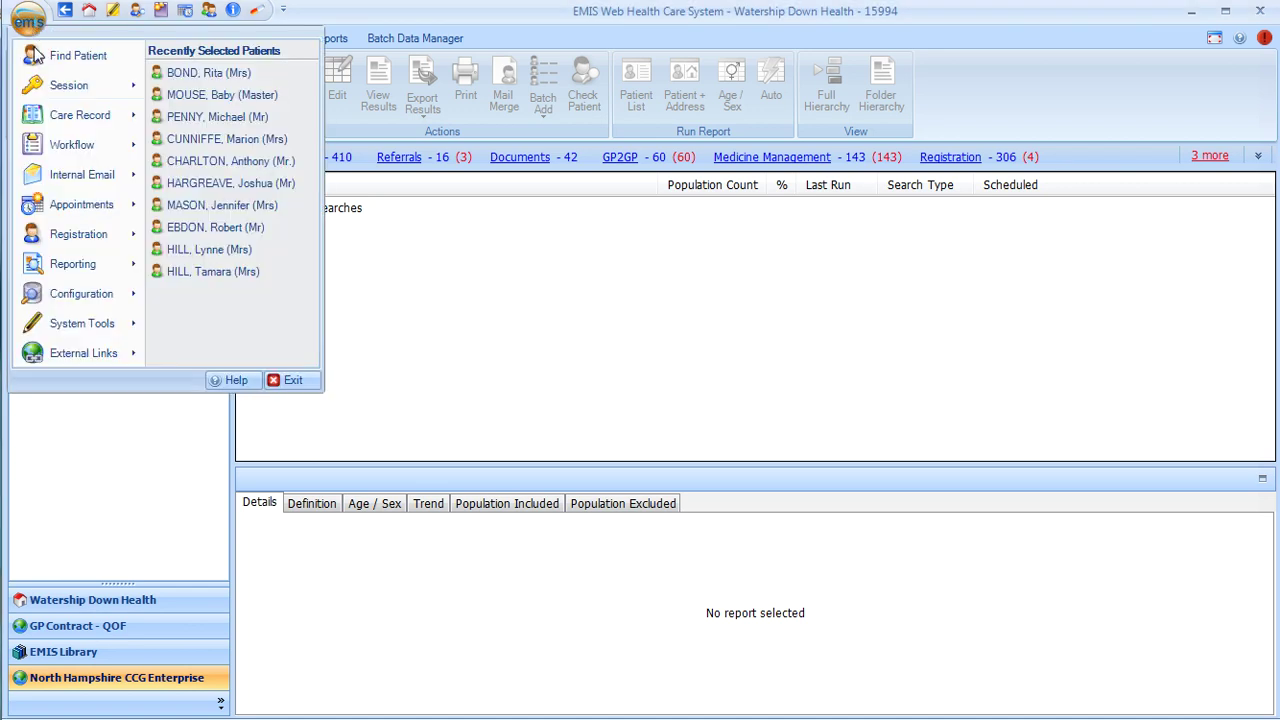
pyautogui.moveTo(63, 270)
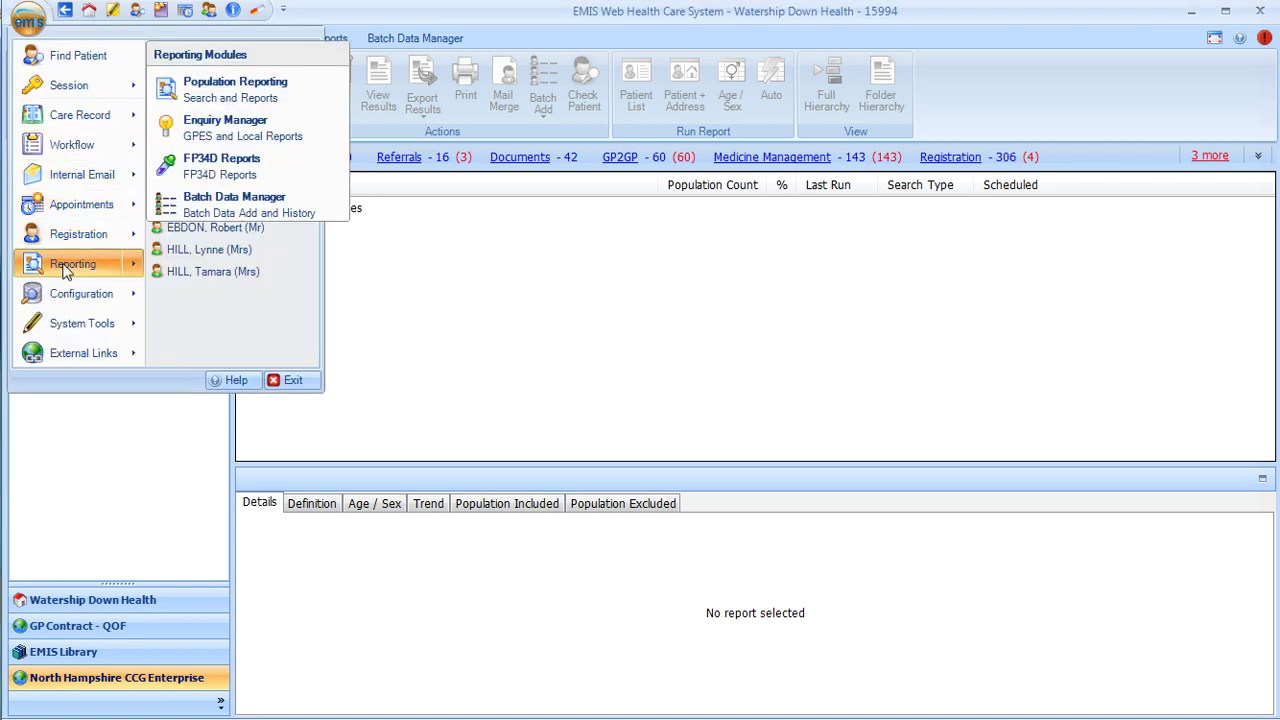
pyautogui.click(201, 101)
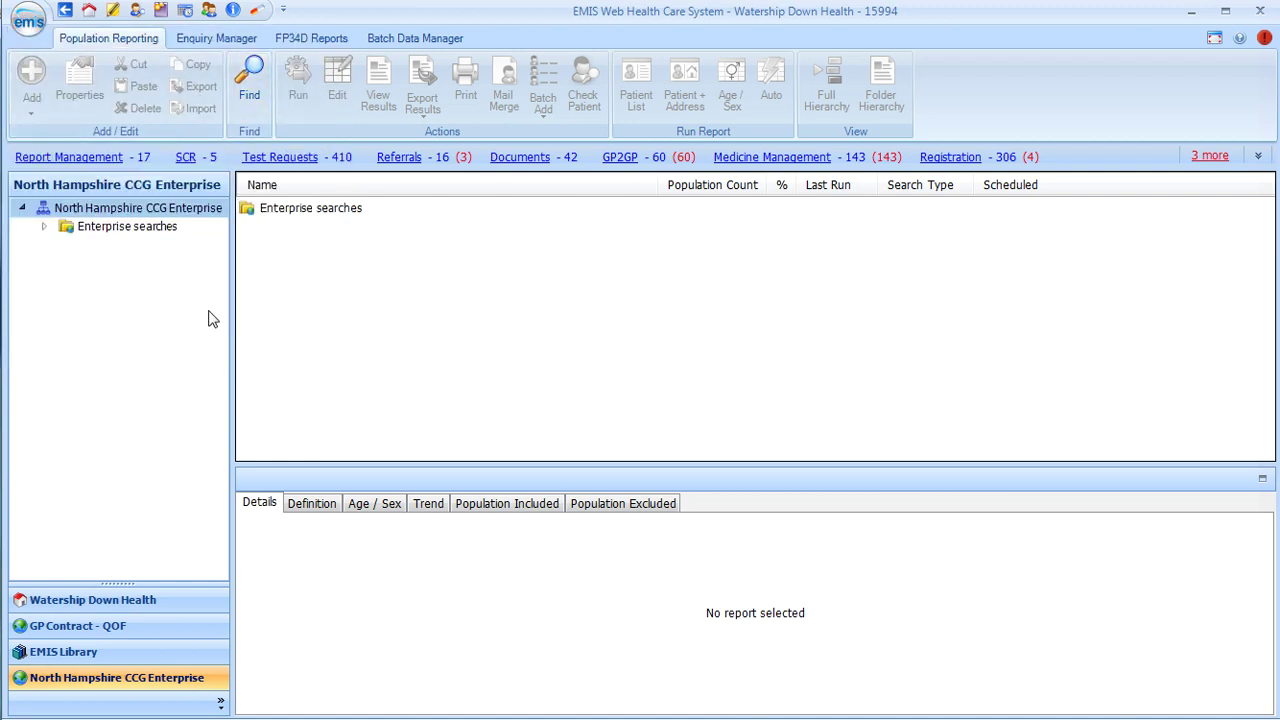
# Select the report "Detail of Prescriptions issued in Consultation by GP Registrar" in the EMIS Library under Workload Analysis, Registrar Prescribing.
pyautogui.click(54, 652)
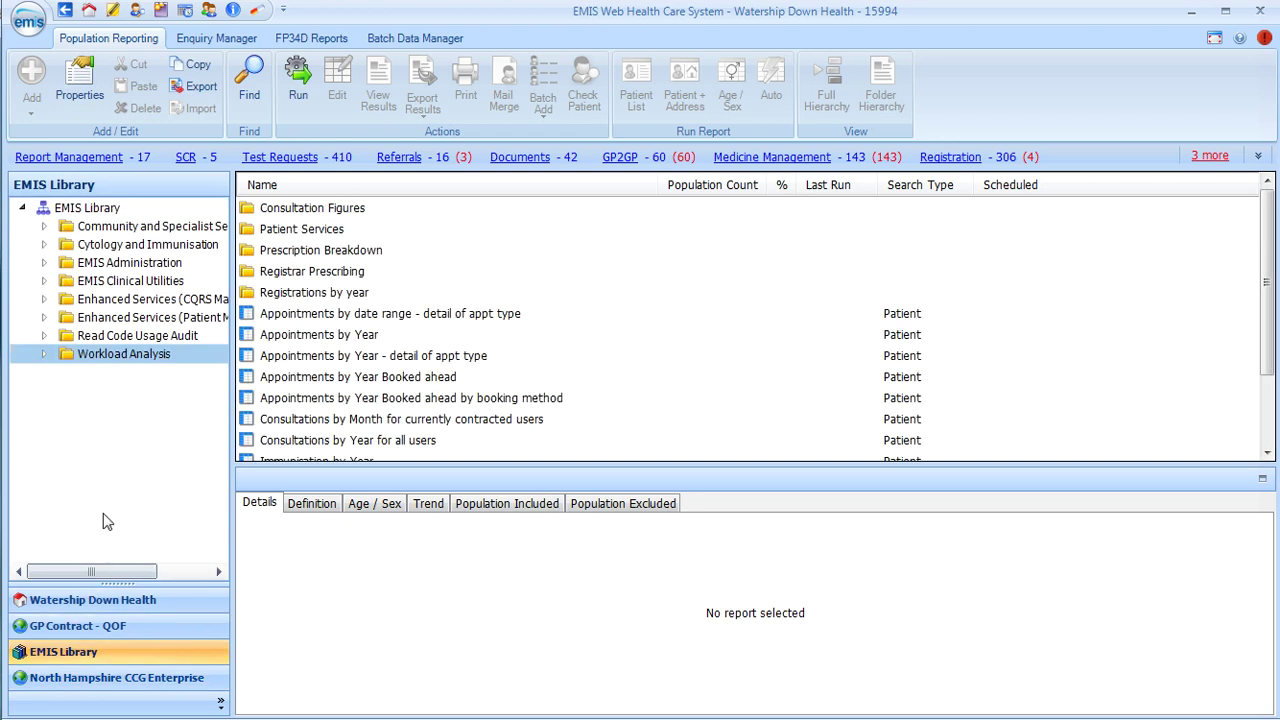
pyautogui.doubleClick(80, 358)
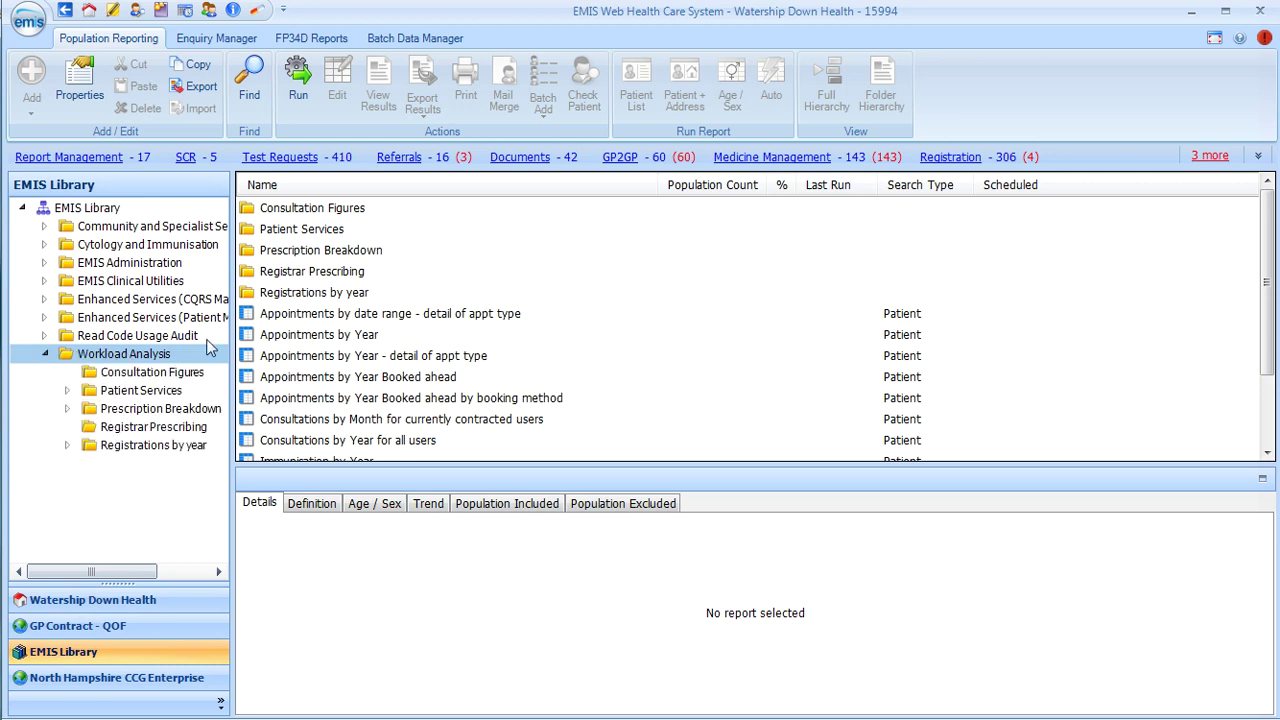
pyautogui.doubleClick(258, 273)
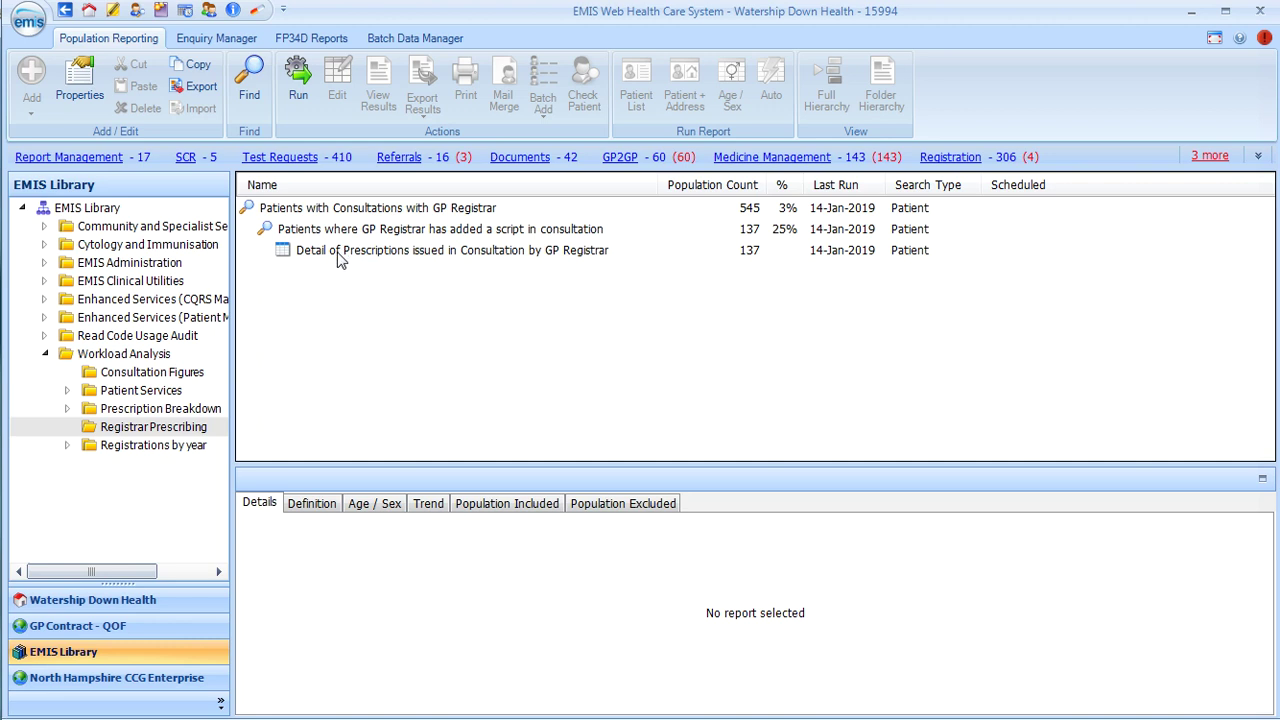
pyautogui.click(338, 256)
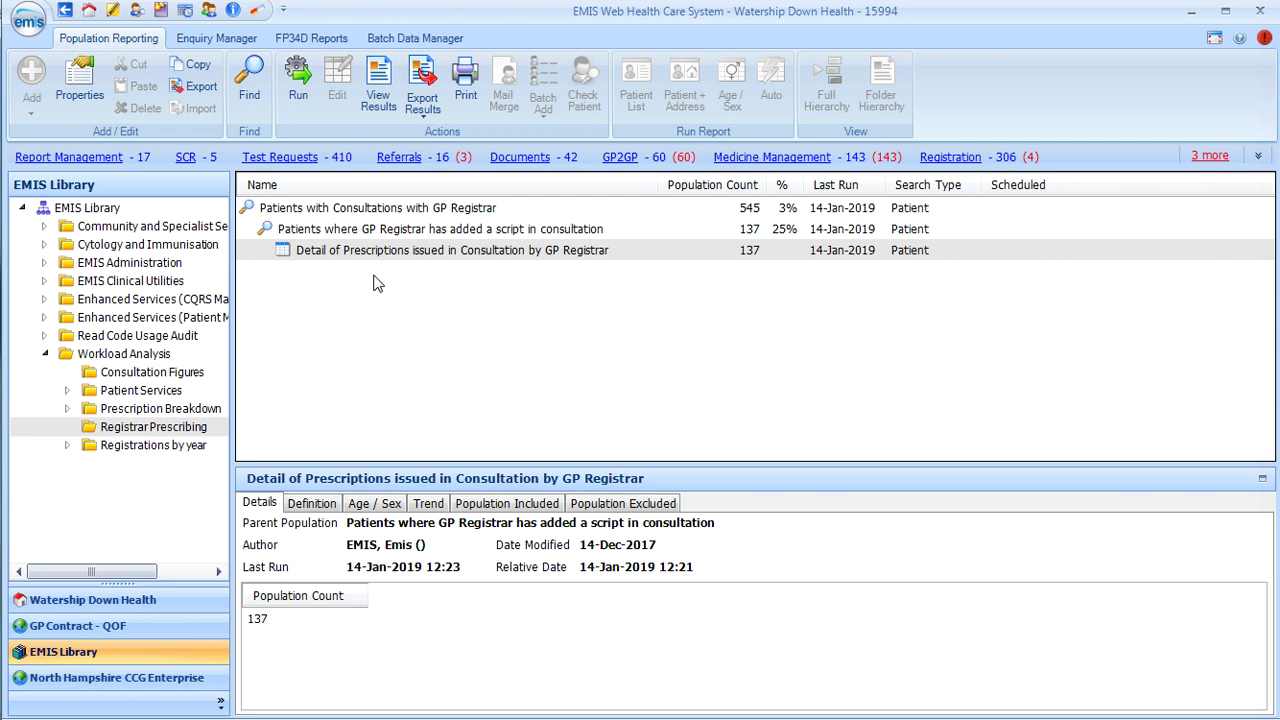
pyautogui.click(436, 254)
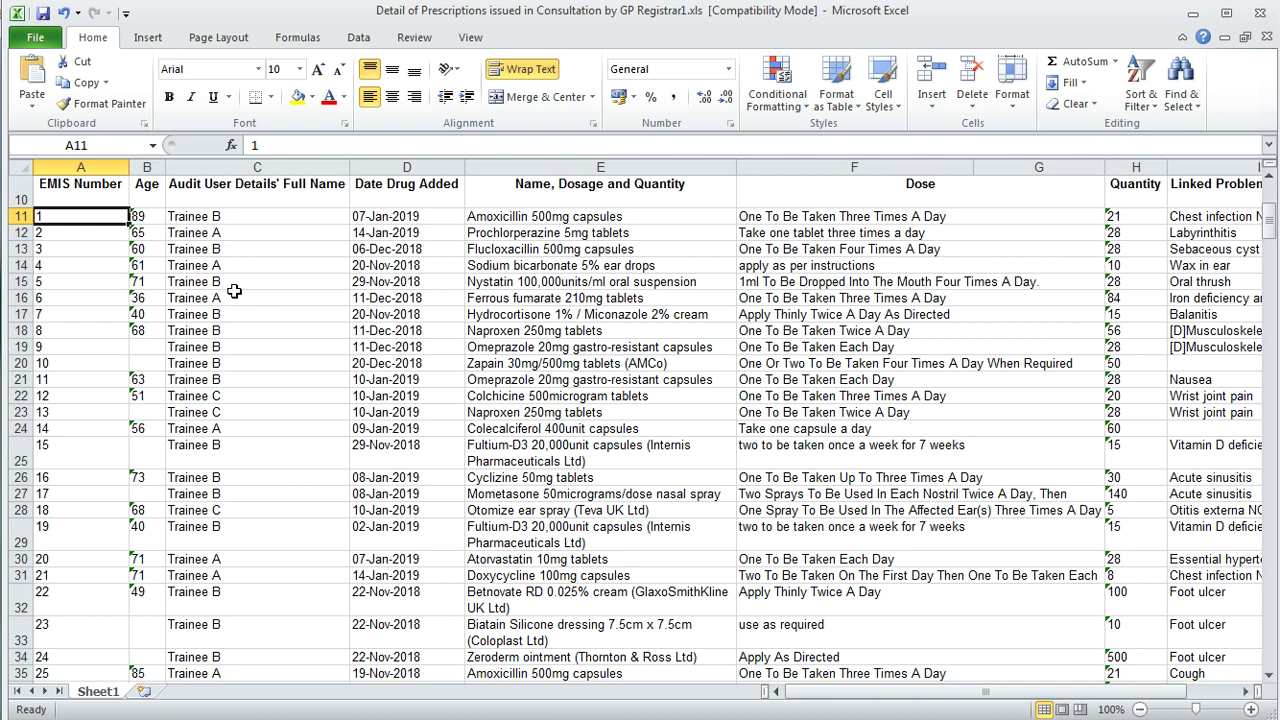
# Select column C, Audit User Details' Full Name, in the exported Excel report and reapply a filter to it.
pyautogui.scroll(3, 238, 234)
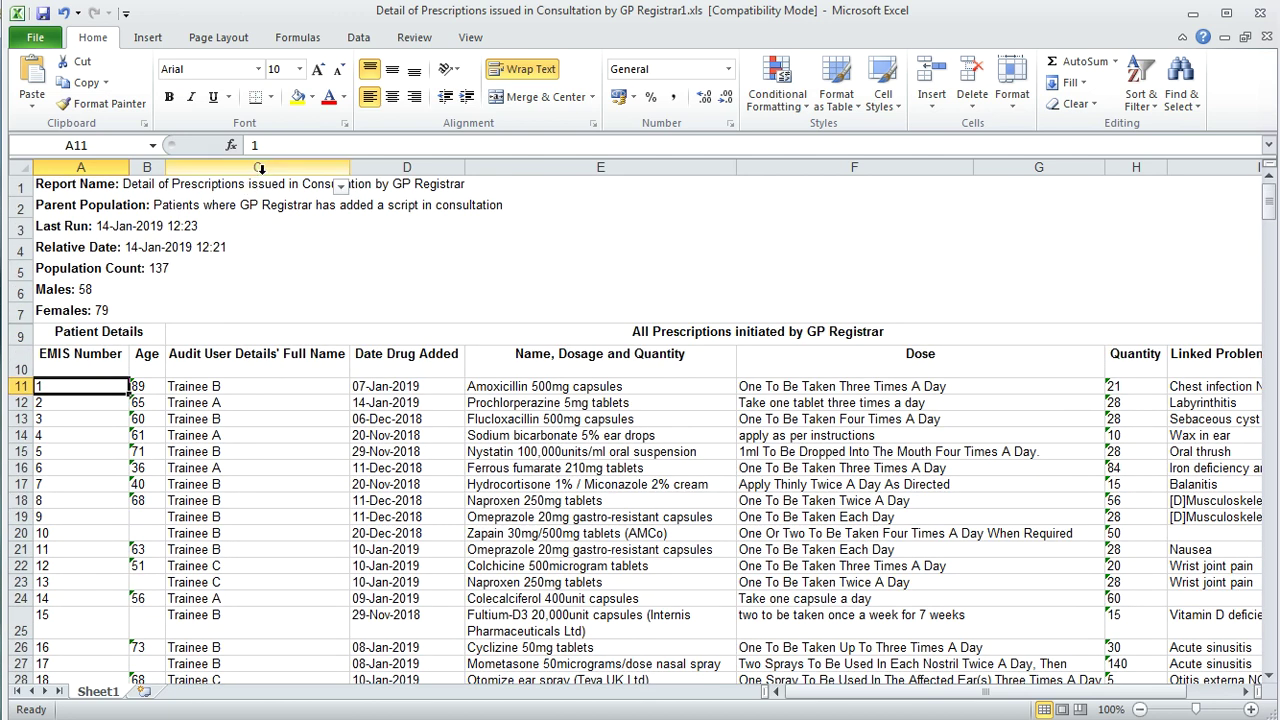
pyautogui.click(260, 165)
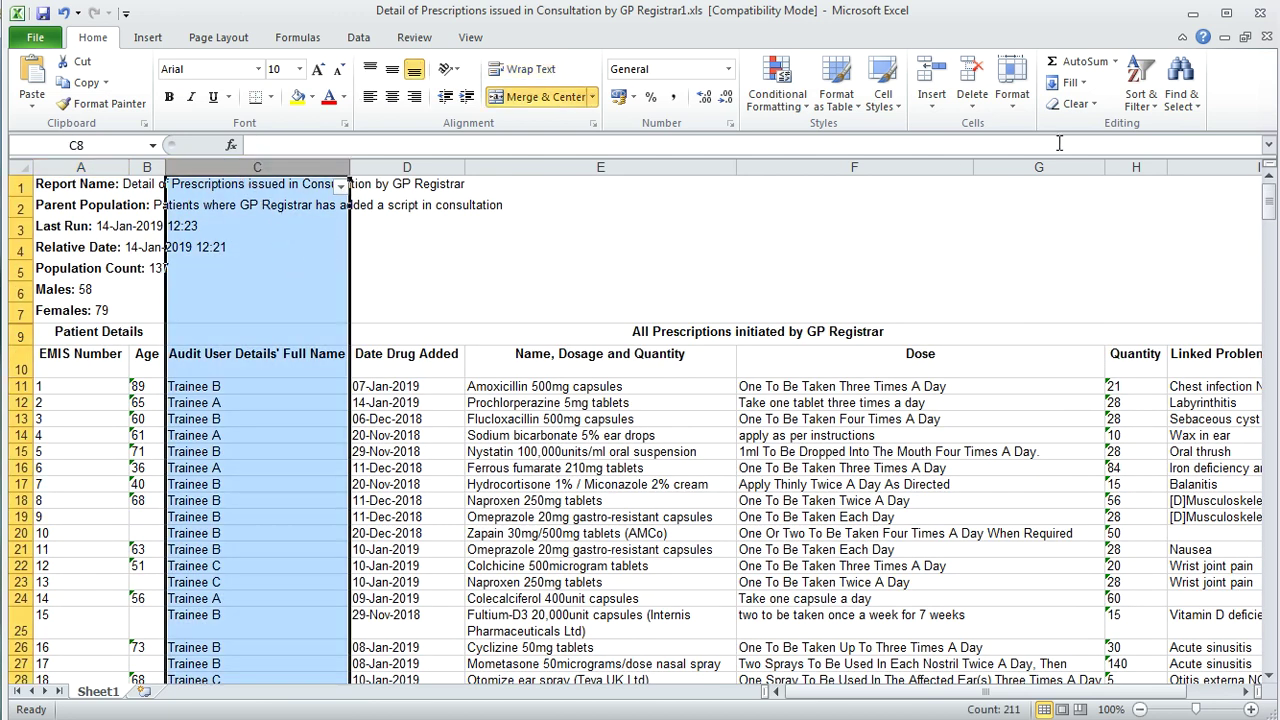
pyautogui.click(1148, 107)
pyautogui.click(1155, 195)
pyautogui.click(1138, 100)
pyautogui.click(1155, 195)
# Filter column C to show only the Trainee A entries, excluding other users, header texts and blanks.
pyautogui.click(340, 188)
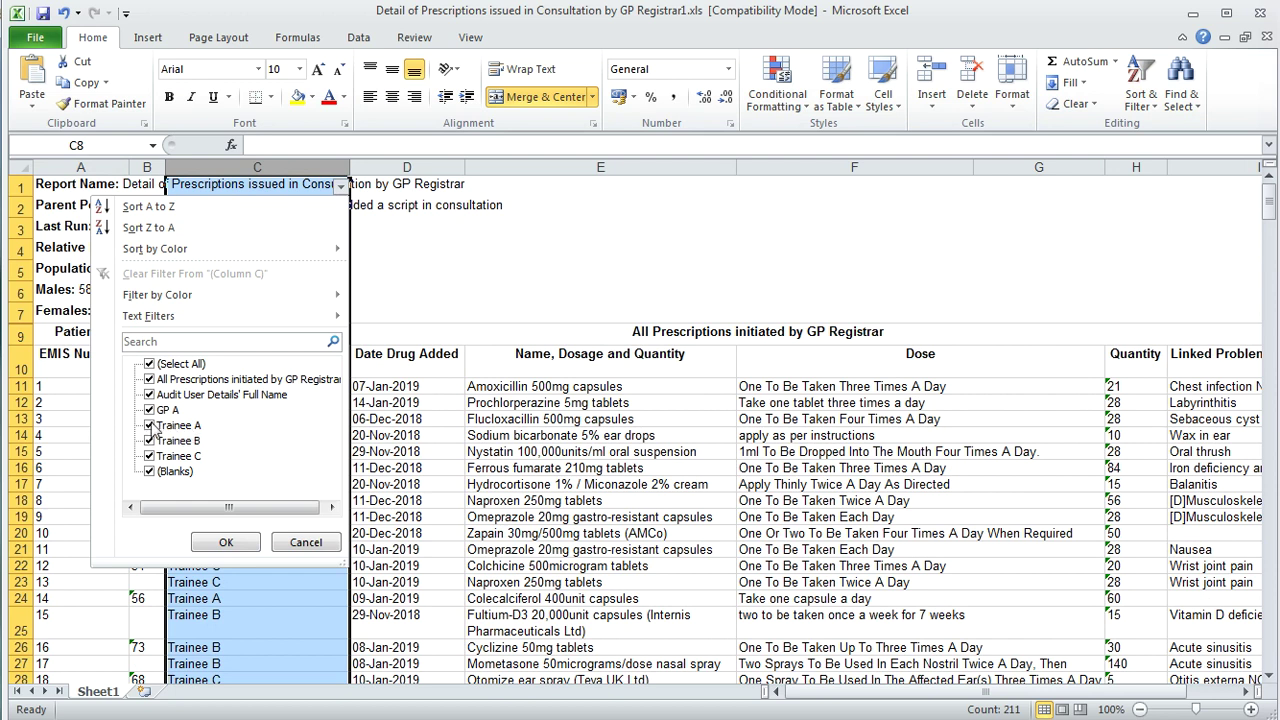
pyautogui.click(149, 456)
pyautogui.click(149, 471)
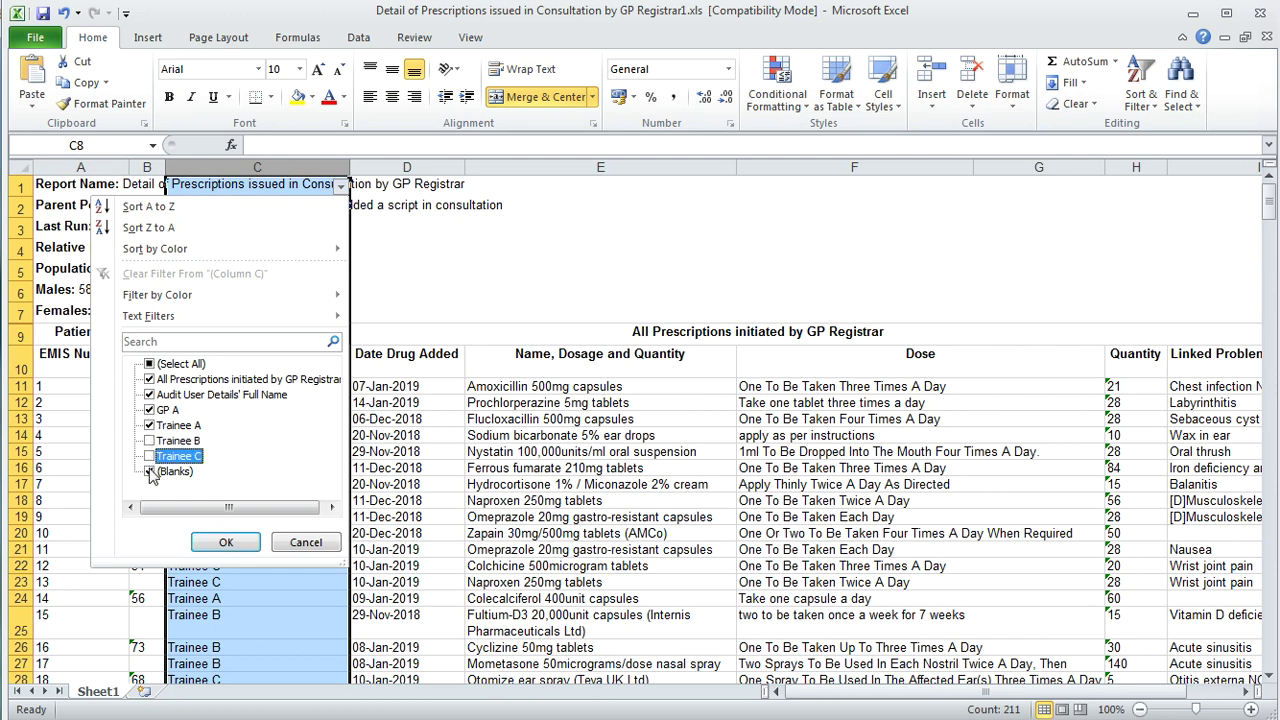
pyautogui.click(149, 441)
pyautogui.click(149, 425)
pyautogui.click(149, 410)
pyautogui.click(149, 394)
pyautogui.click(149, 379)
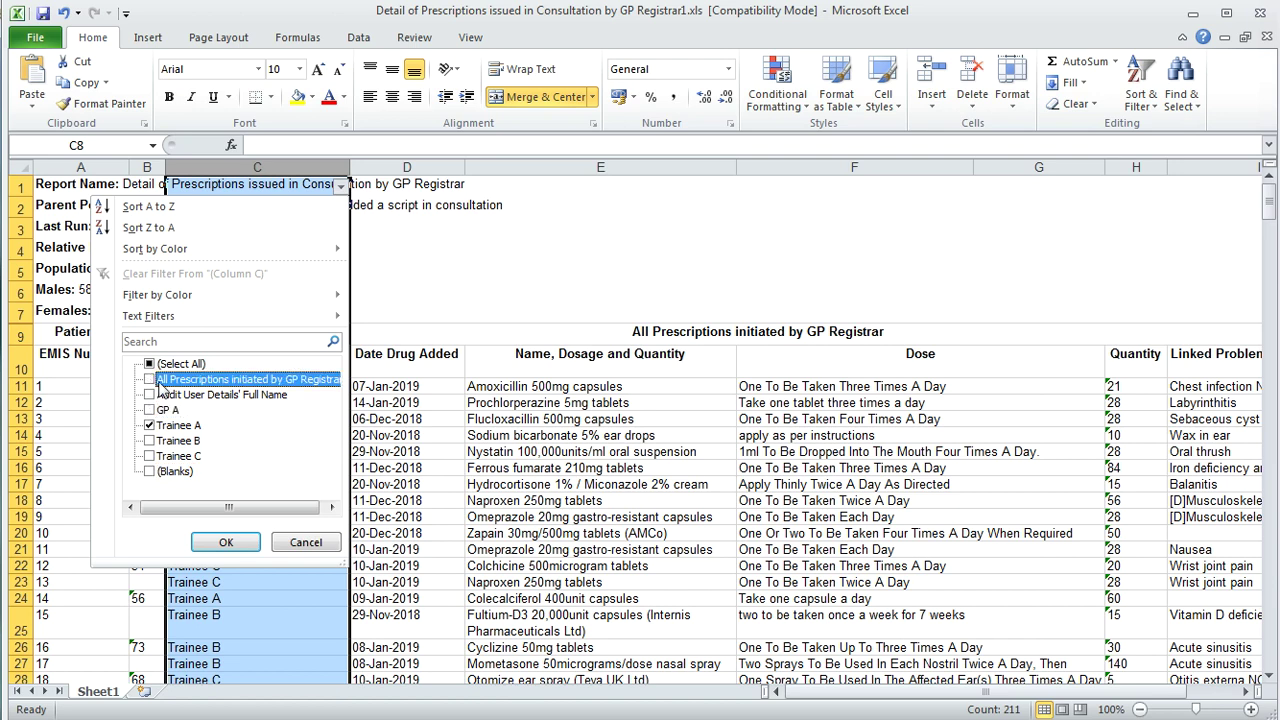
pyautogui.click(222, 545)
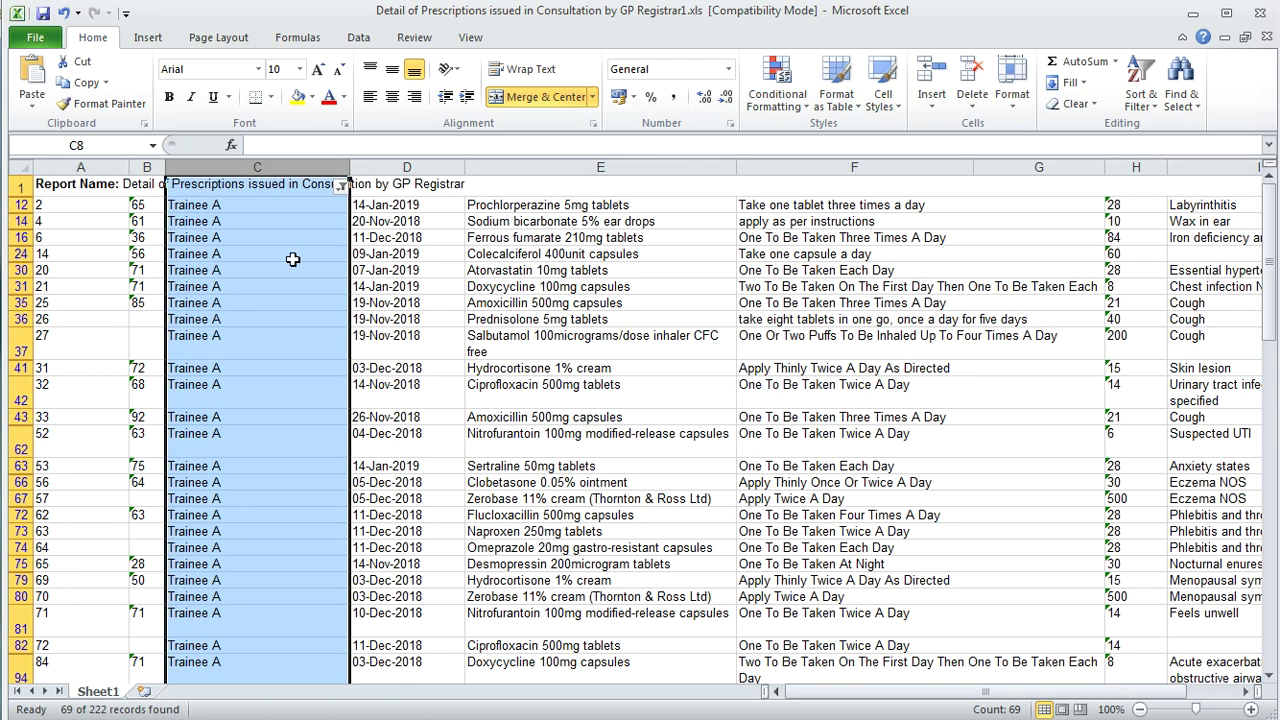
# Copy all filtered Trainee A prescription rows, from patient number 2 in row 12 down to row 220, across columns A to I.
pyautogui.click(112, 208)
pyautogui.moveTo(112, 208); pyautogui.dragTo(918, 705)
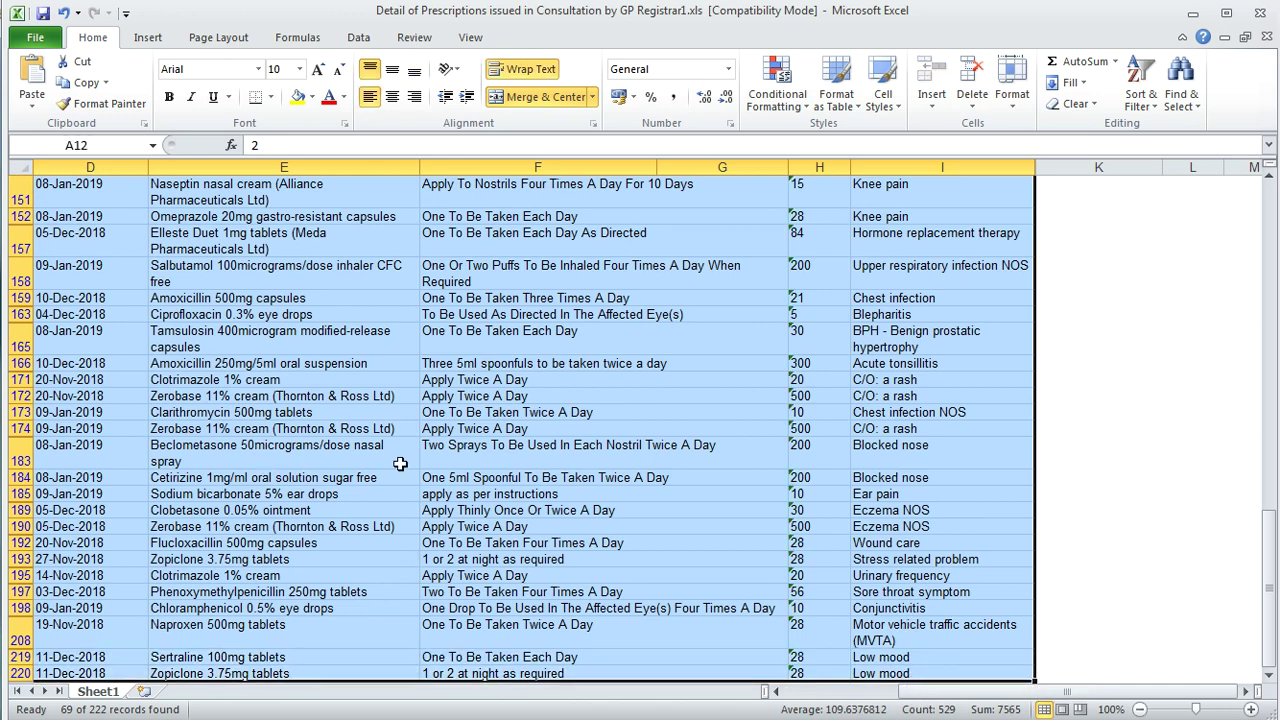
pyautogui.rightClick(415, 393)
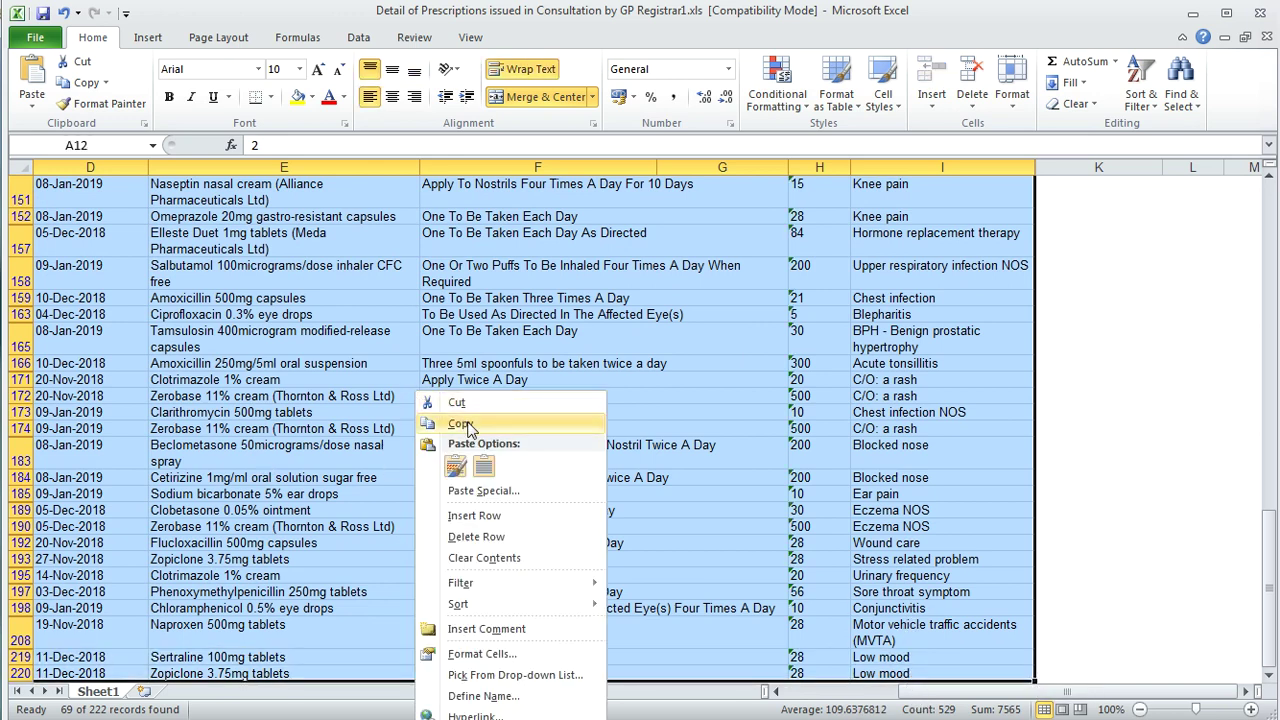
pyautogui.click(460, 424)
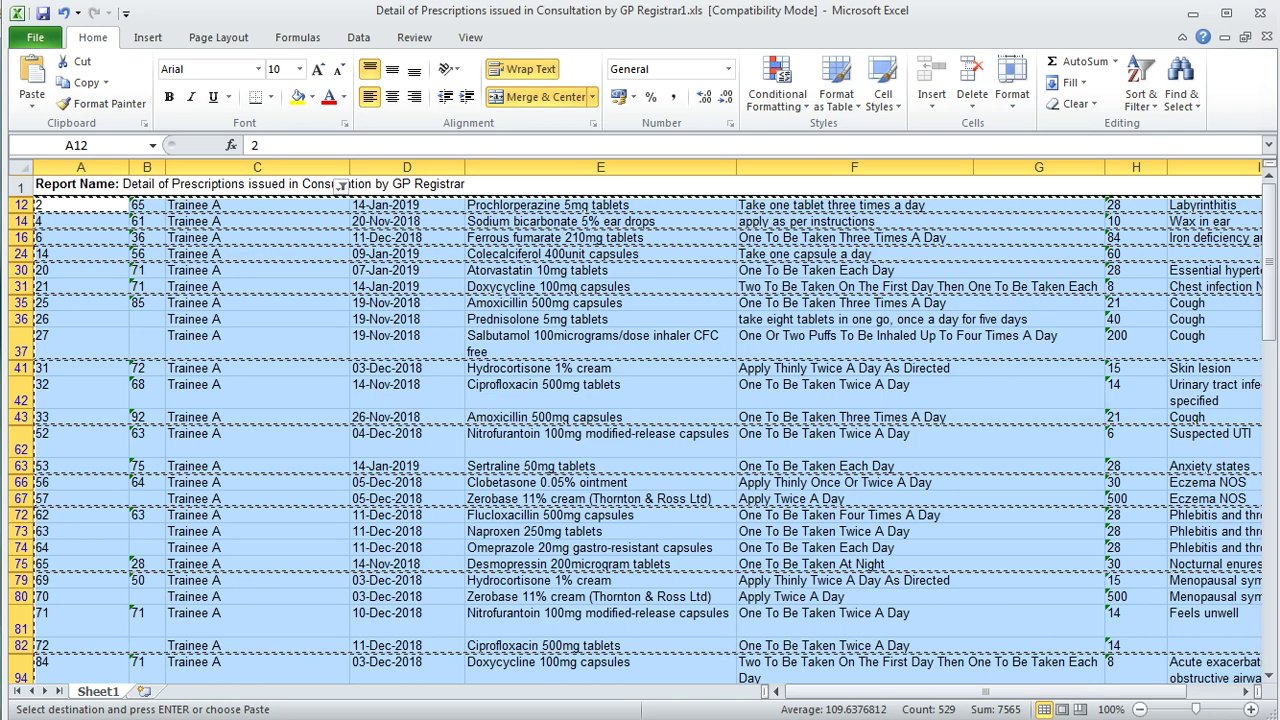
# Paste the copied prescriptions into the Trainee sheet of the GP prescribing self assessment workbook, starting at cell B3.
pyautogui.hotkey('ctrl', 'Tab')
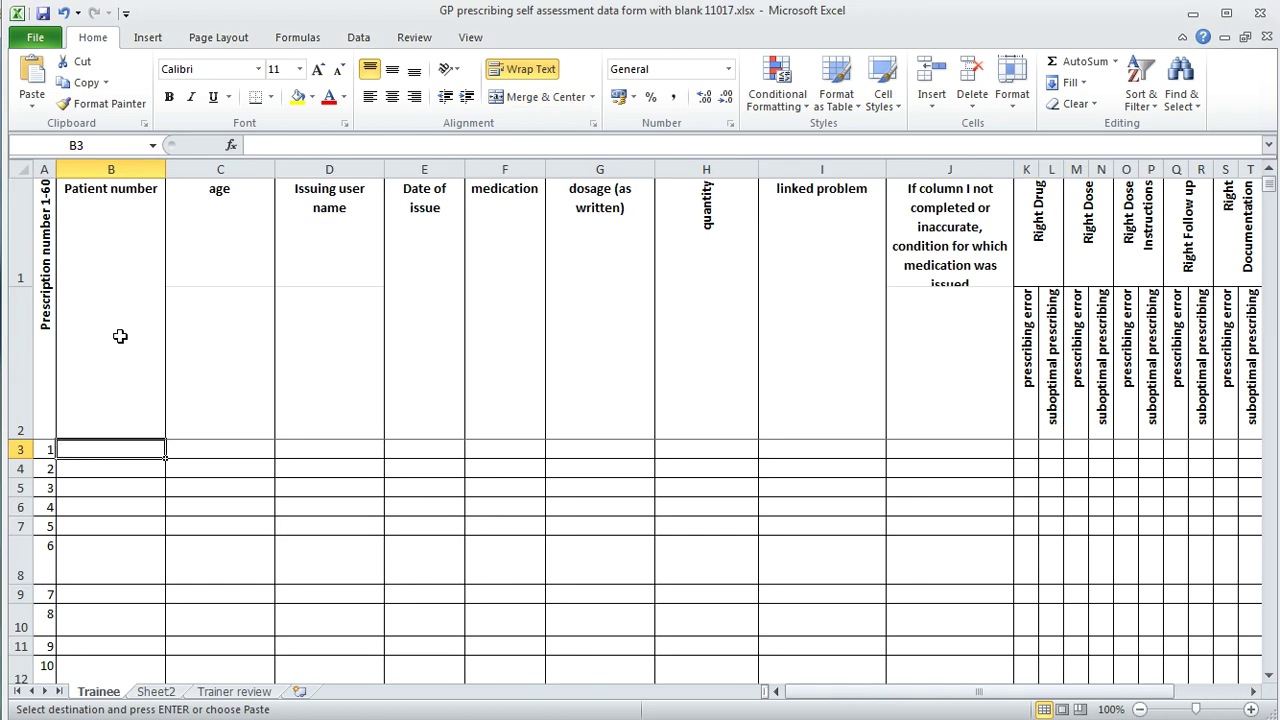
pyautogui.rightClick(107, 450)
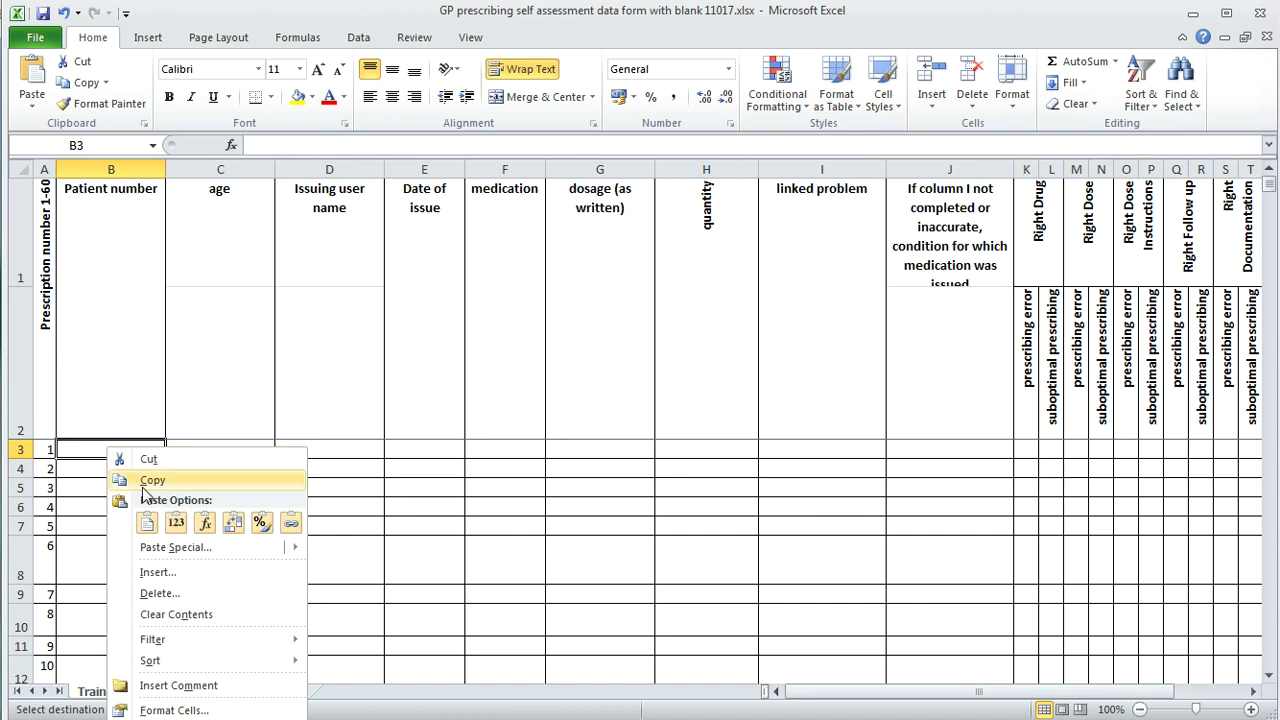
pyautogui.click(148, 523)
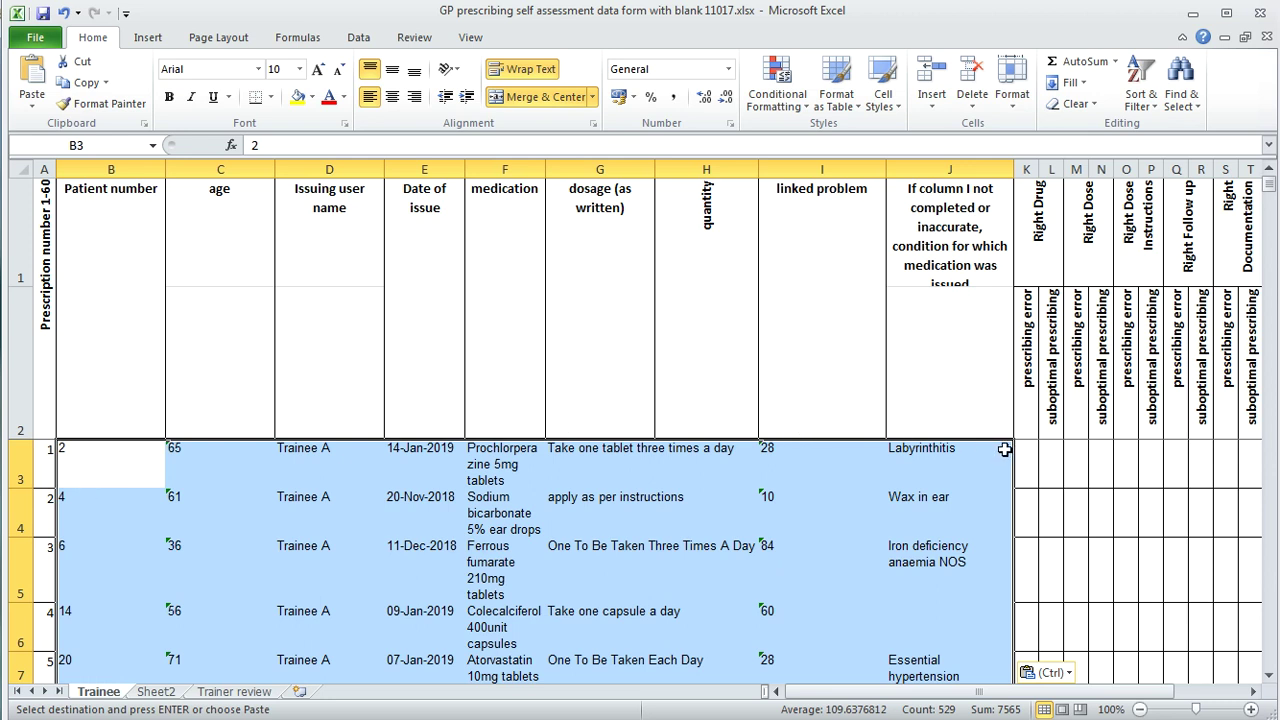
pyautogui.scroll(-2, 964, 582)
pyautogui.scroll(2, 964, 582)
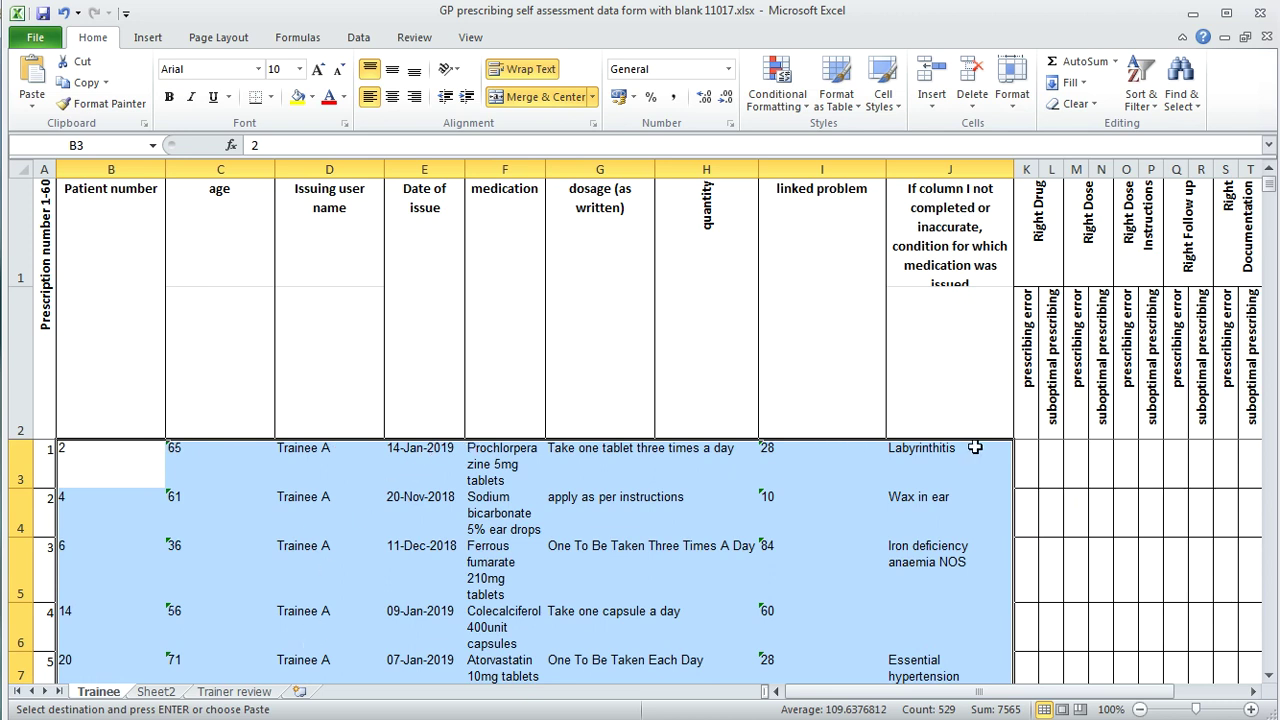
# Score the first prescription in row 3: 1 and 0 under Right Drug, 1 and 0 under Right Dose.
pyautogui.click(1030, 471)
pyautogui.moveTo(880, 694); pyautogui.dragTo(955, 698)
pyautogui.write('1')
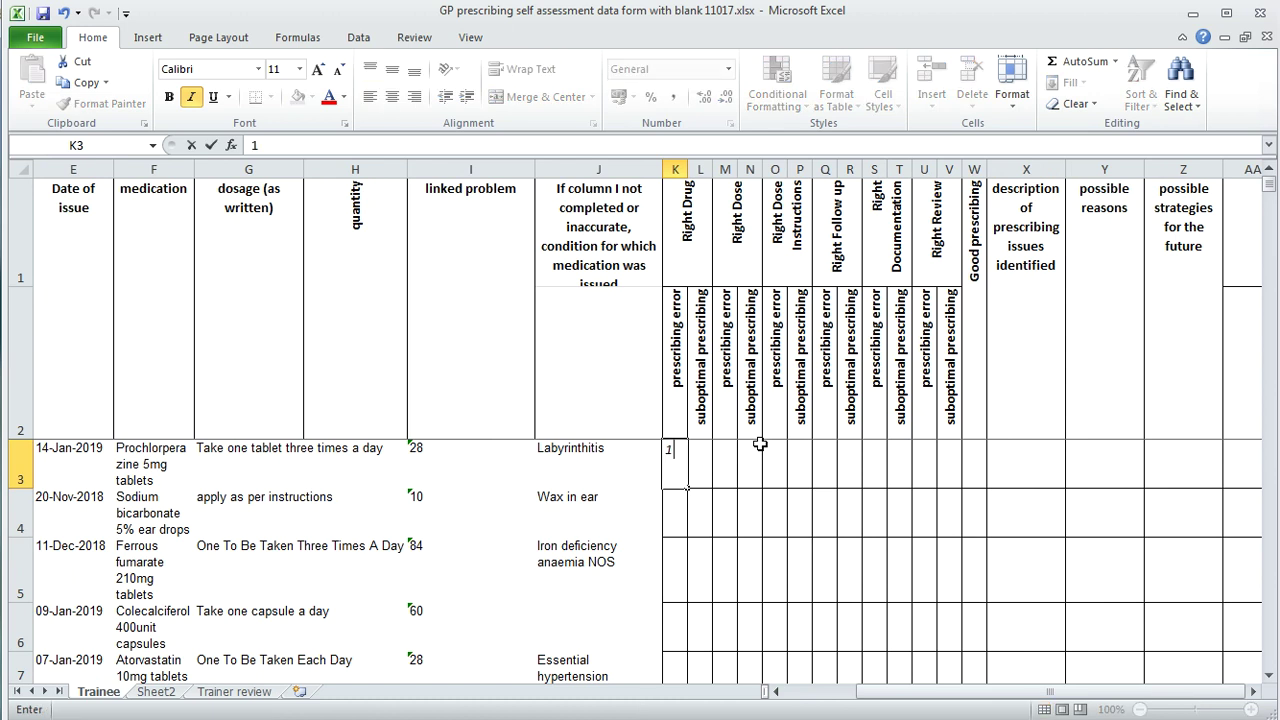
pyautogui.press('Tab')
pyautogui.write('0')
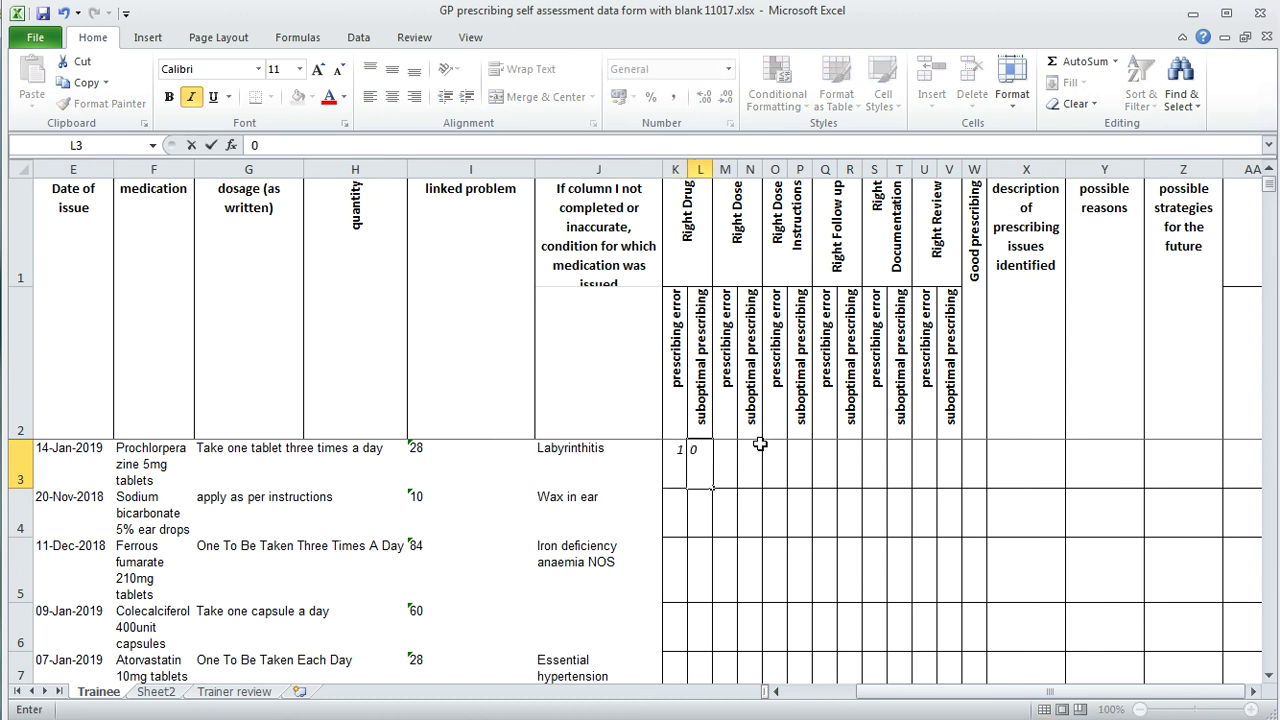
pyautogui.press('Tab')
pyautogui.write('1')
pyautogui.press('Tab')
pyautogui.write('0')
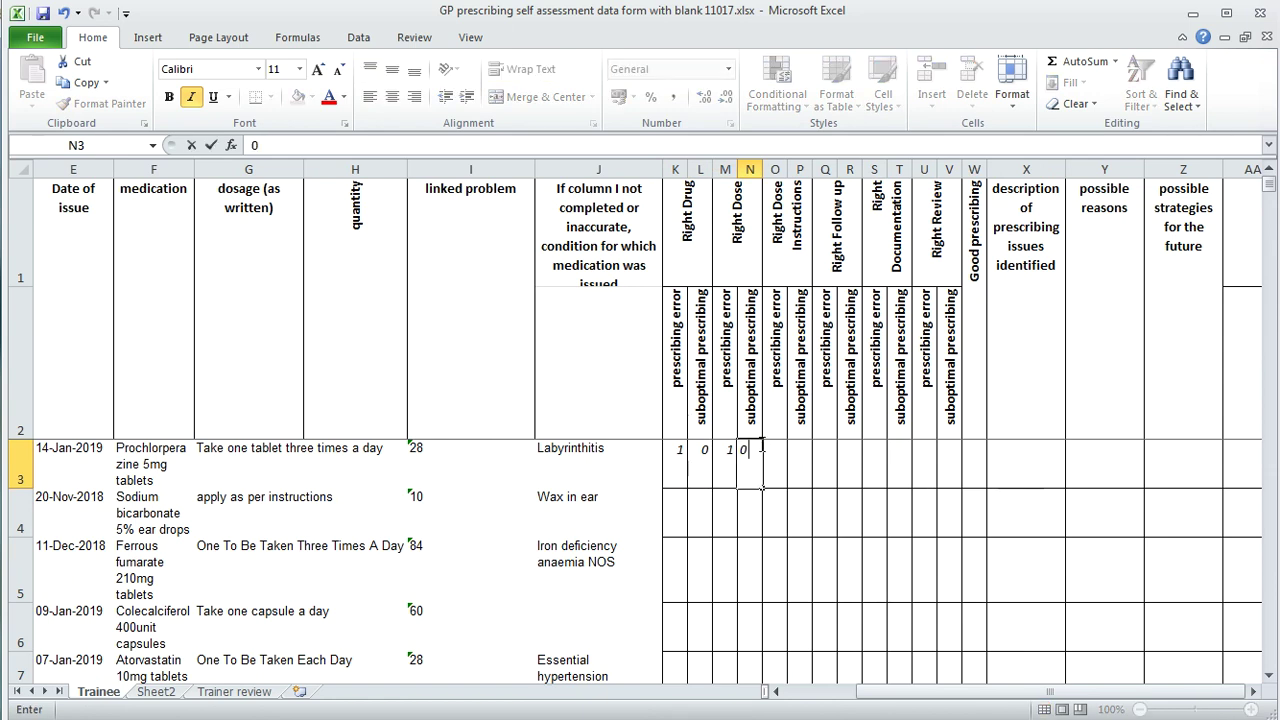
pyautogui.press('Tab')
# Examine the column totals in row 100 and the summary section below them on the Trainee sheet.
pyautogui.scroll(-20, 765, 520)
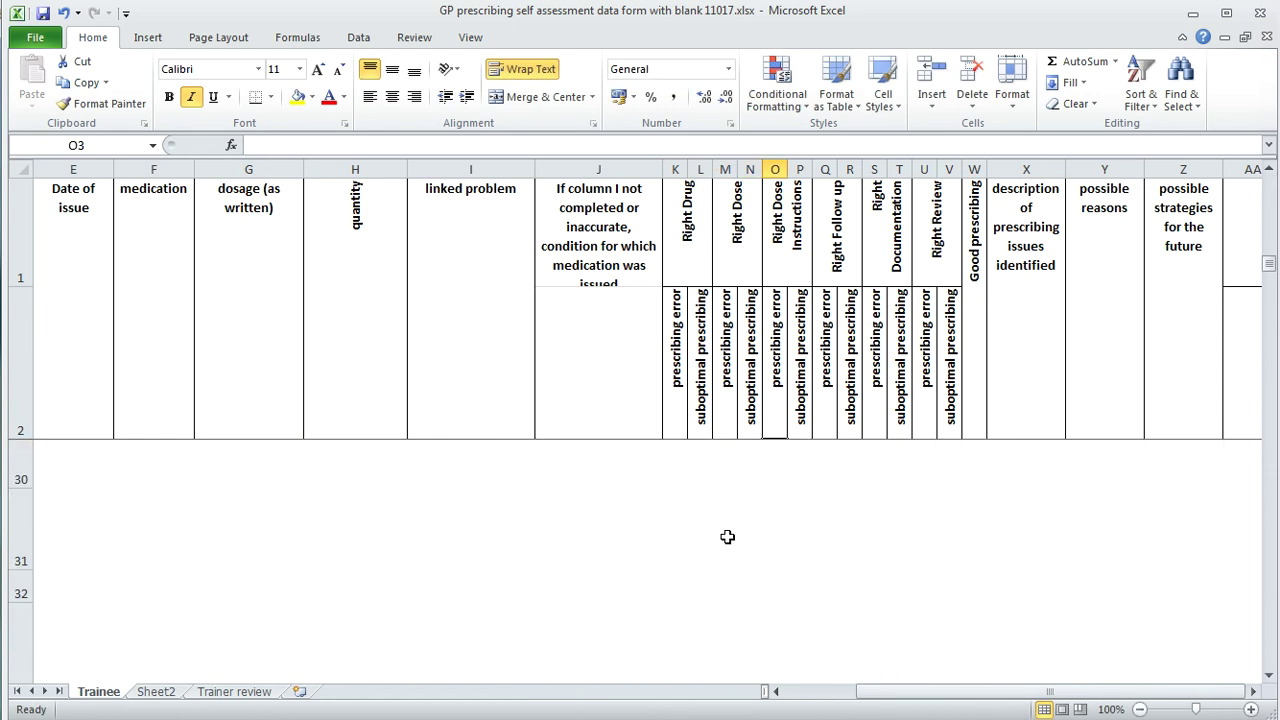
pyautogui.scroll(-7, 765, 558)
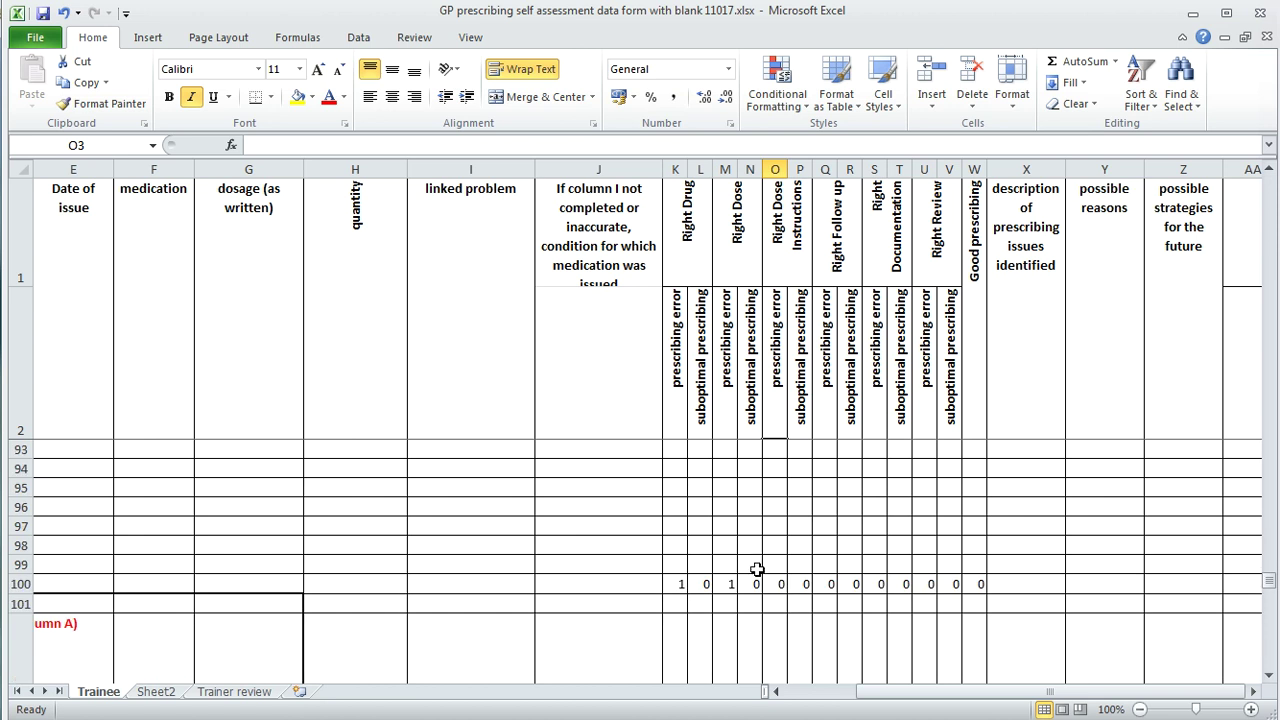
pyautogui.scroll(-1, 850, 527)
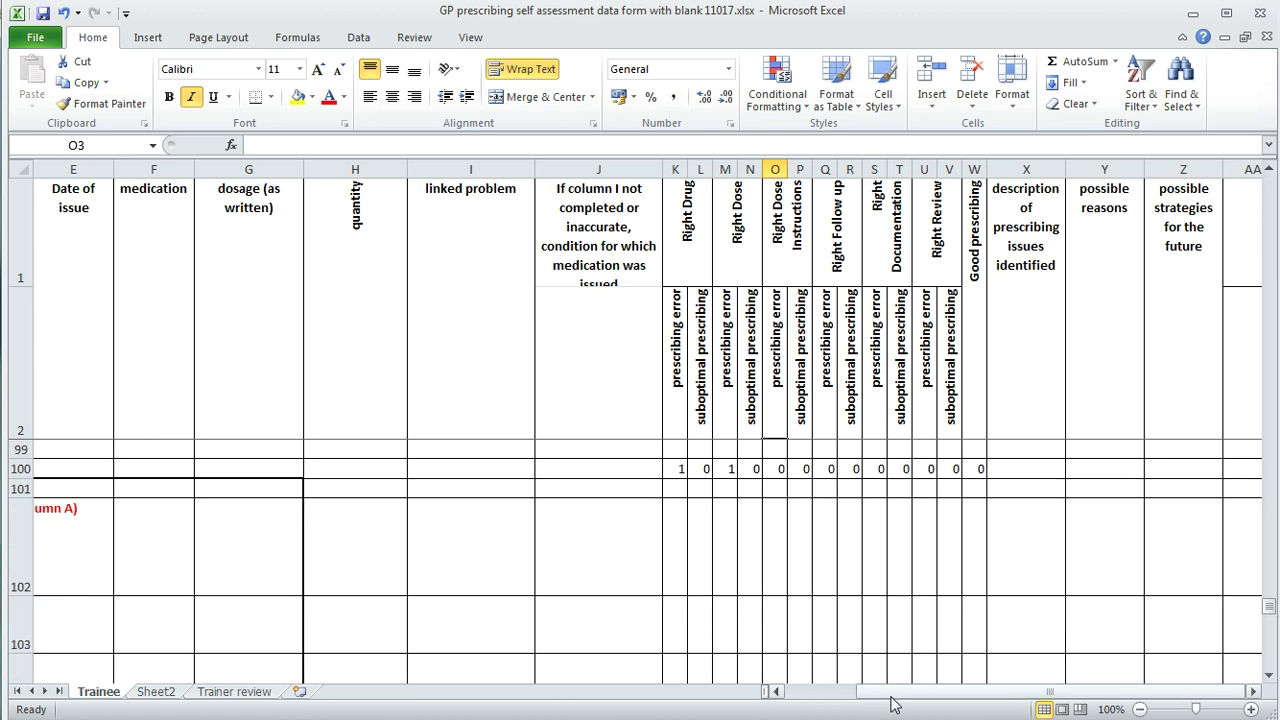
pyautogui.moveTo(891, 697); pyautogui.dragTo(819, 697)
pyautogui.scroll(-1, 840, 541)
pyautogui.scroll(2, 638, 613)
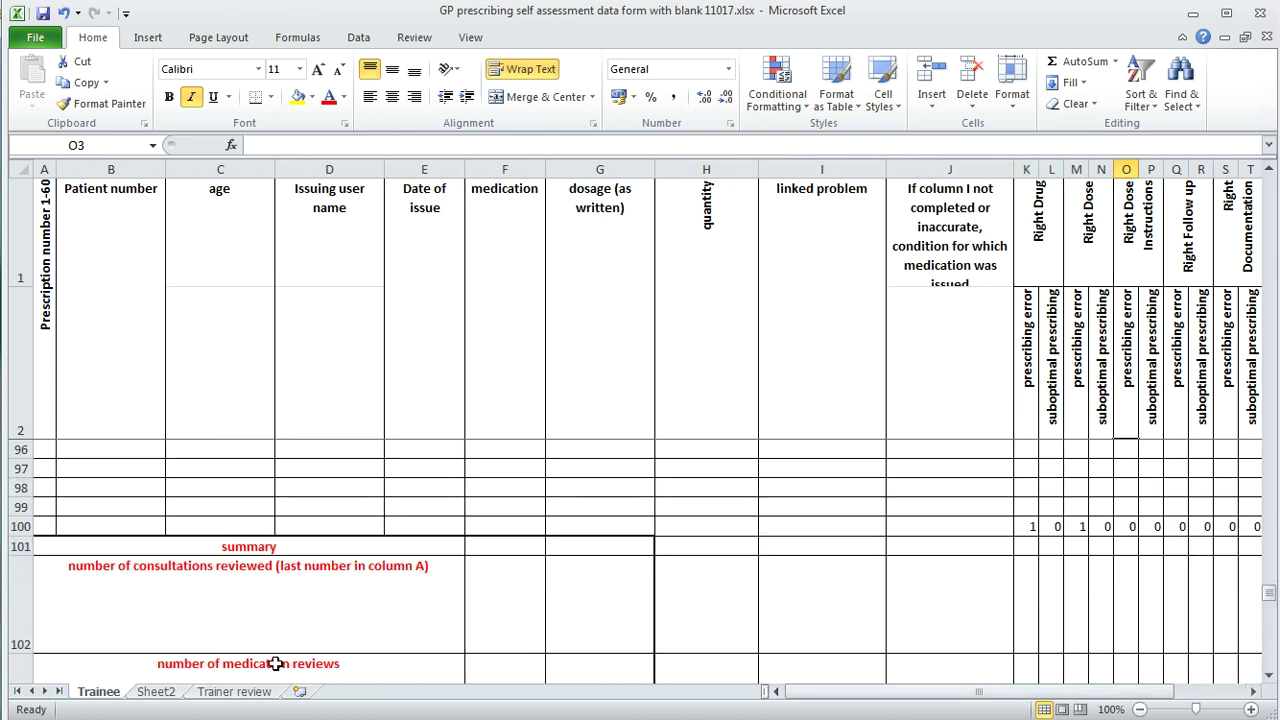
pyautogui.scroll(15, 860, 526)
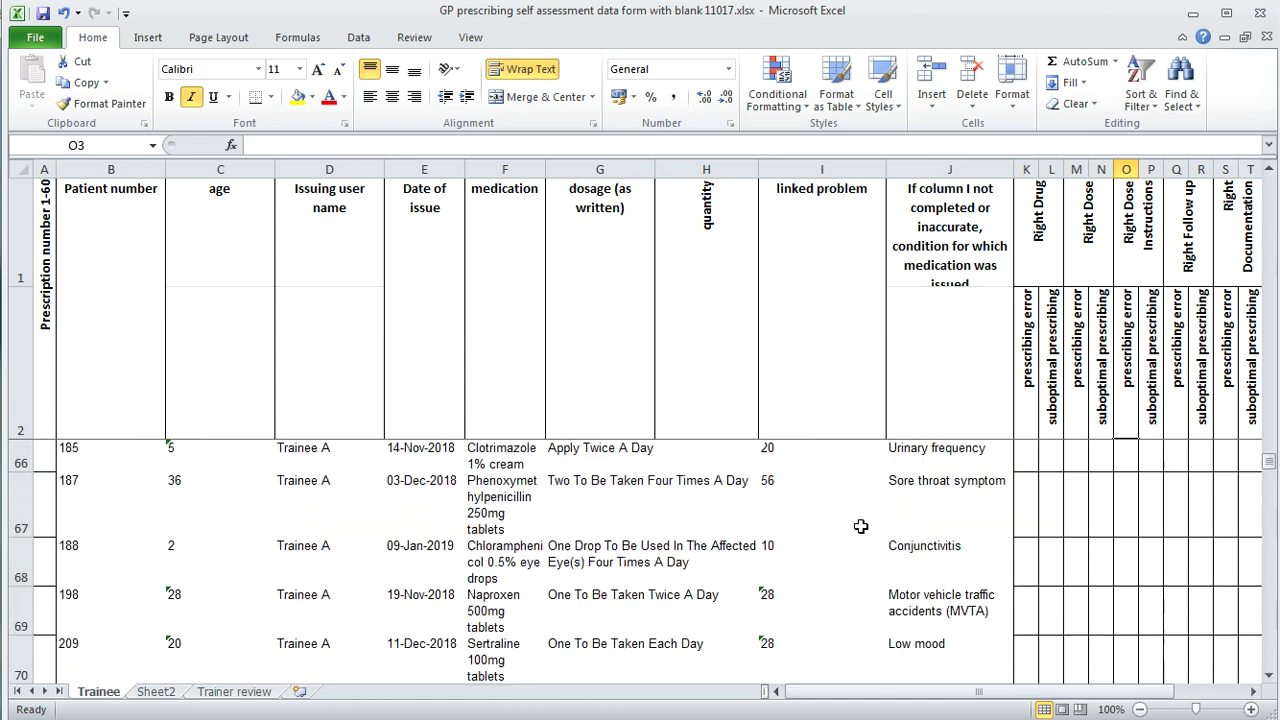
# Look over the Trainer review sheet and return to the Trainee sheet.
pyautogui.click(238, 695)
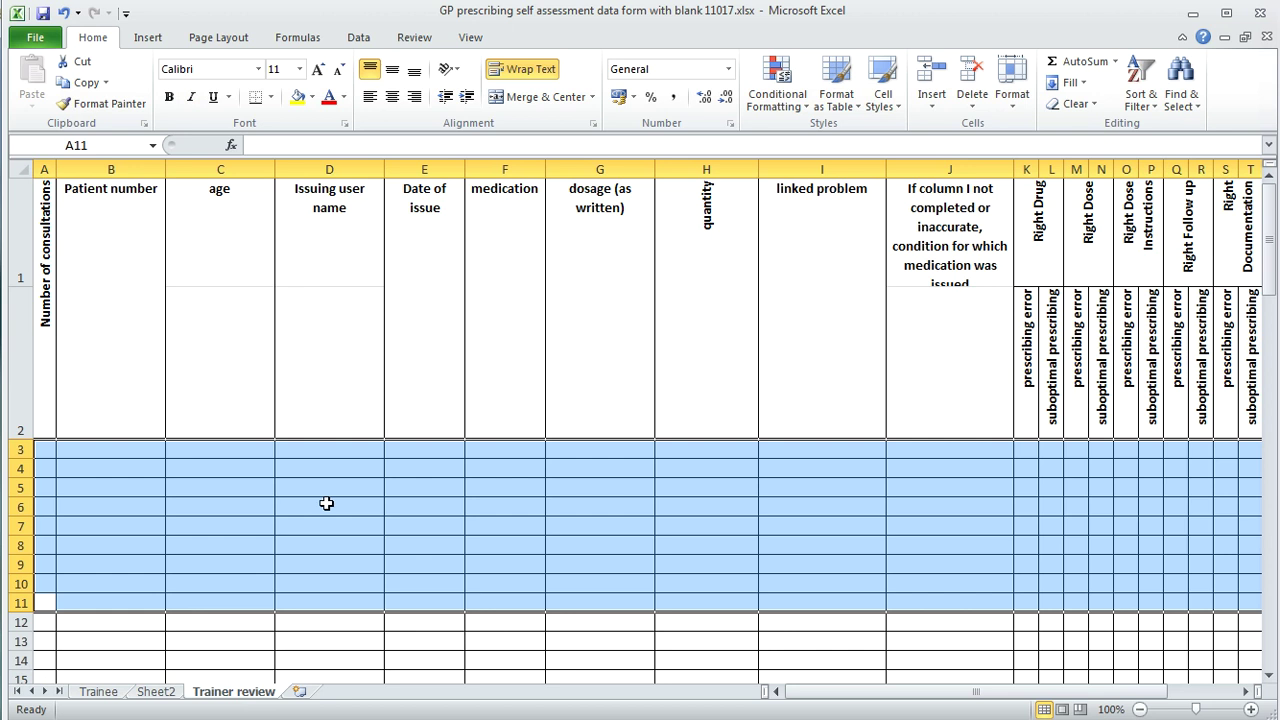
pyautogui.scroll(-1, 323, 503)
pyautogui.scroll(1, 323, 503)
pyautogui.click(99, 692)
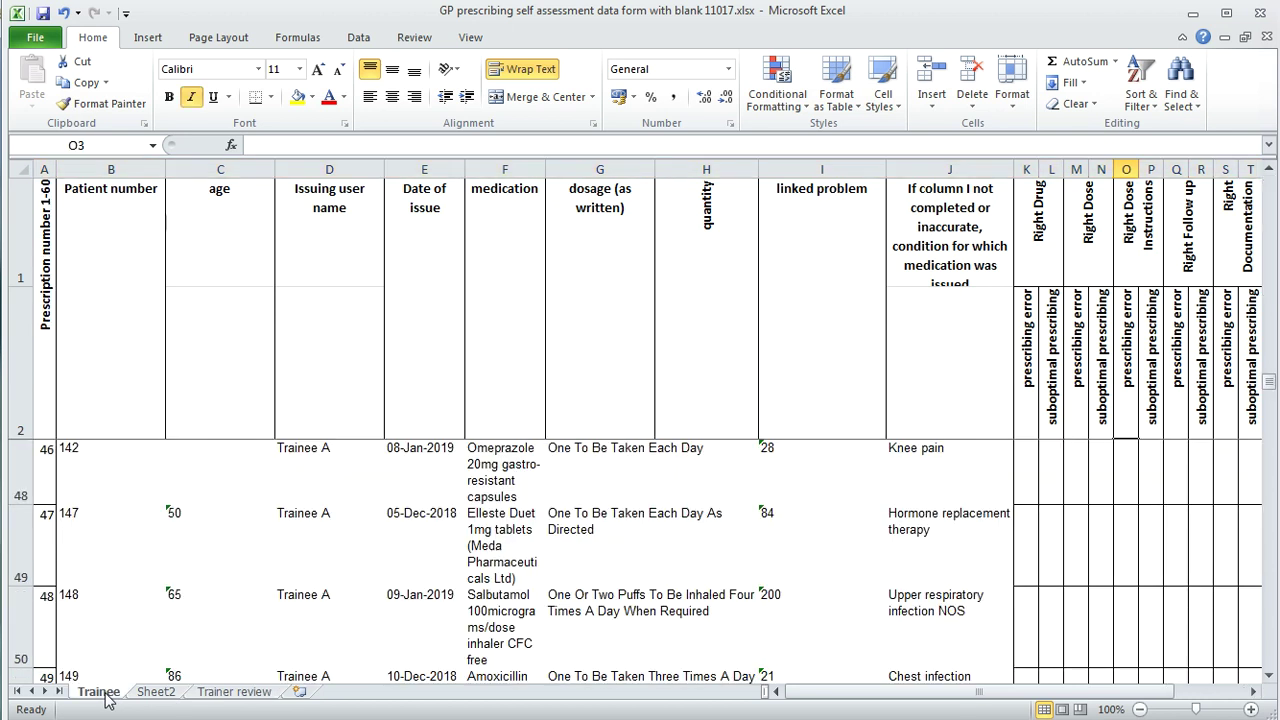